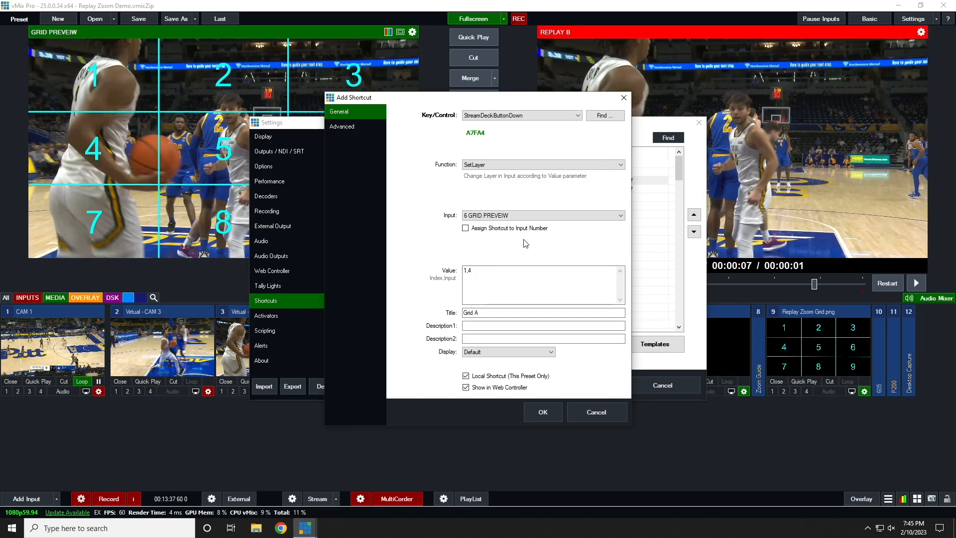
Step: Close the Grid A shortcut and open the Grid B shortcut's settings for review
{"action": "left_click", "coordinate": [623, 97]}
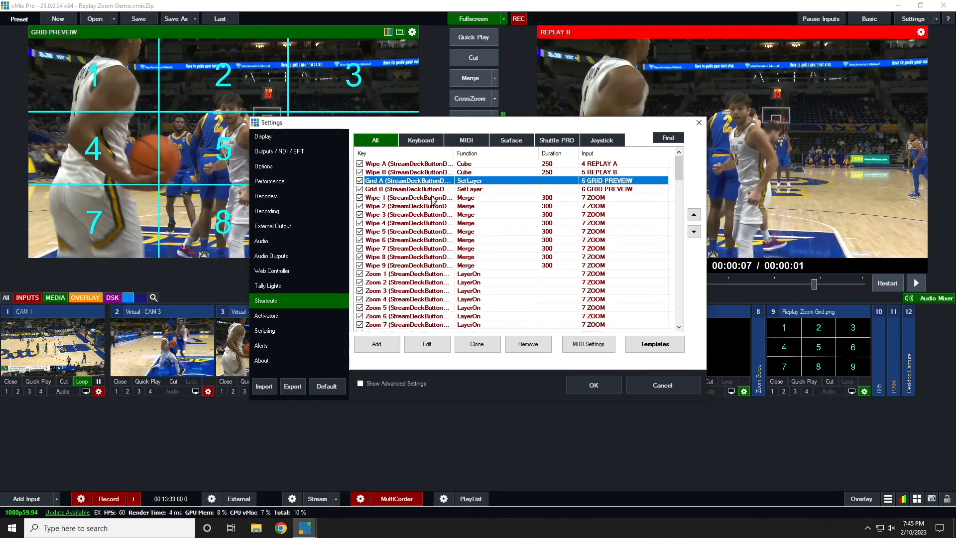
{"action": "left_click", "coordinate": [393, 189]}
{"action": "left_click", "coordinate": [426, 344]}
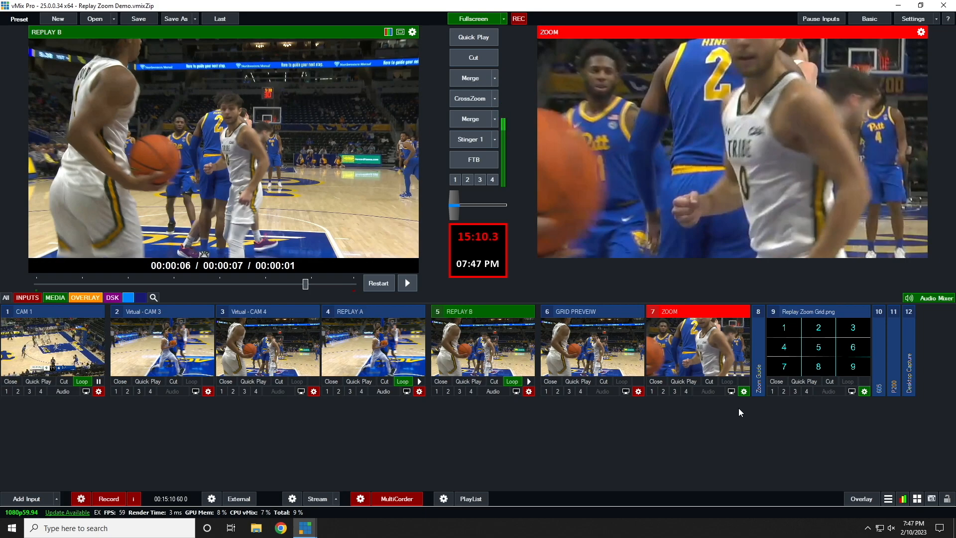
Step: Open the ZOOM input's settings and review its general options and its layer assignments
{"action": "left_click", "coordinate": [744, 392]}
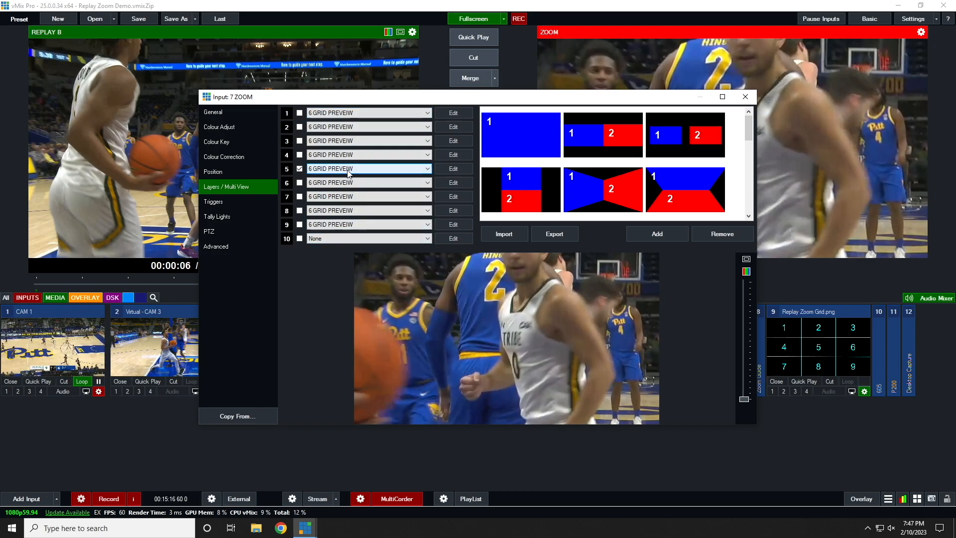
{"action": "left_click", "coordinate": [214, 112]}
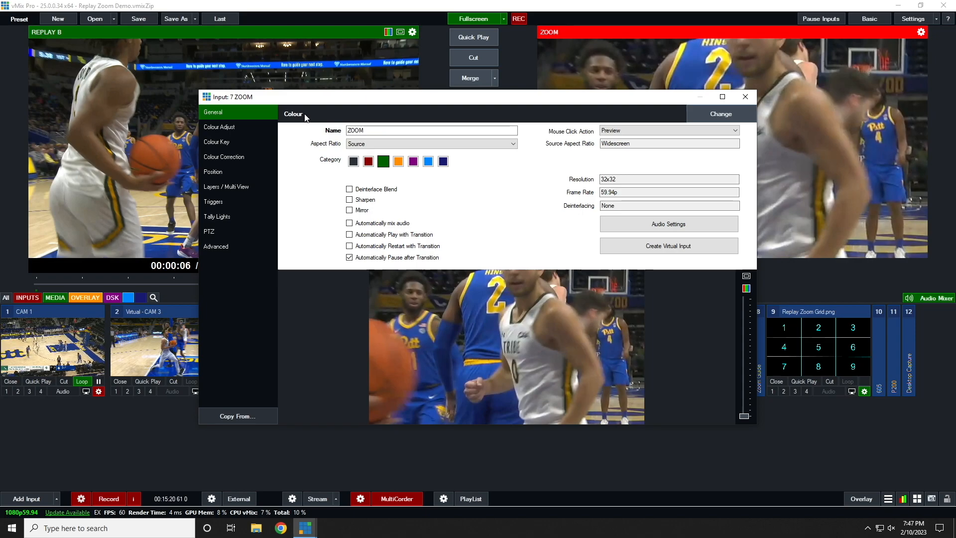
{"action": "left_click", "coordinate": [225, 186]}
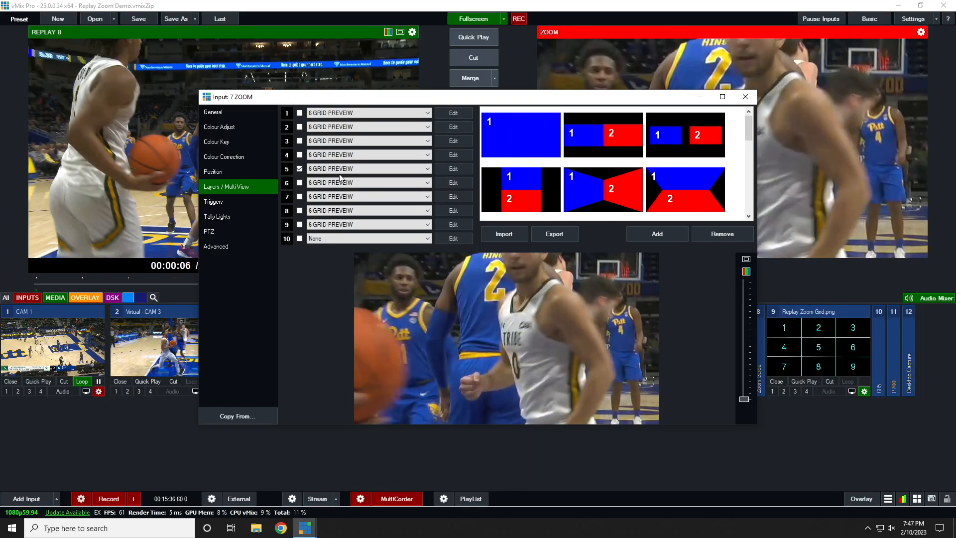
Step: Turn off layer 5 of the ZOOM input, preview layers 1 and 2 one at a time, and re-enable layer 5
{"action": "left_click", "coordinate": [298, 169]}
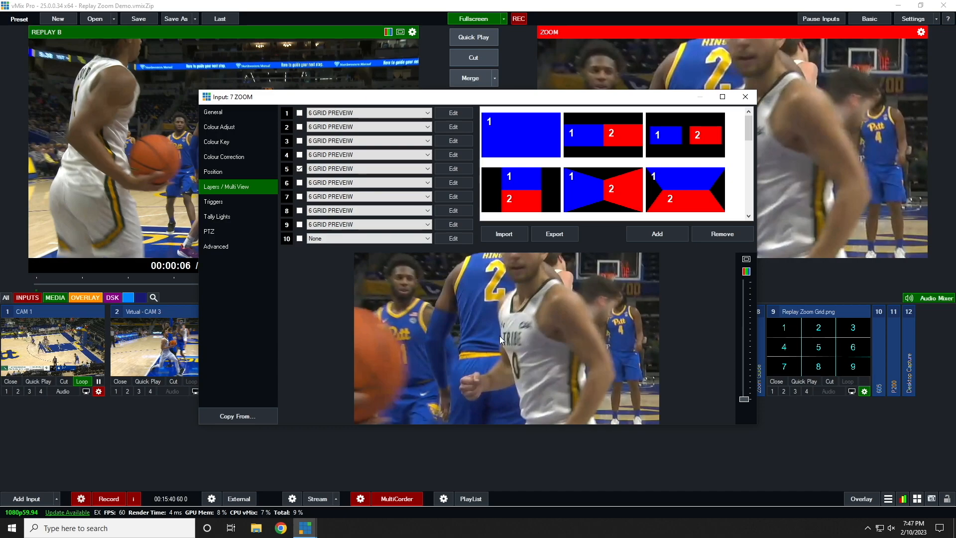
{"action": "left_click", "coordinate": [300, 169]}
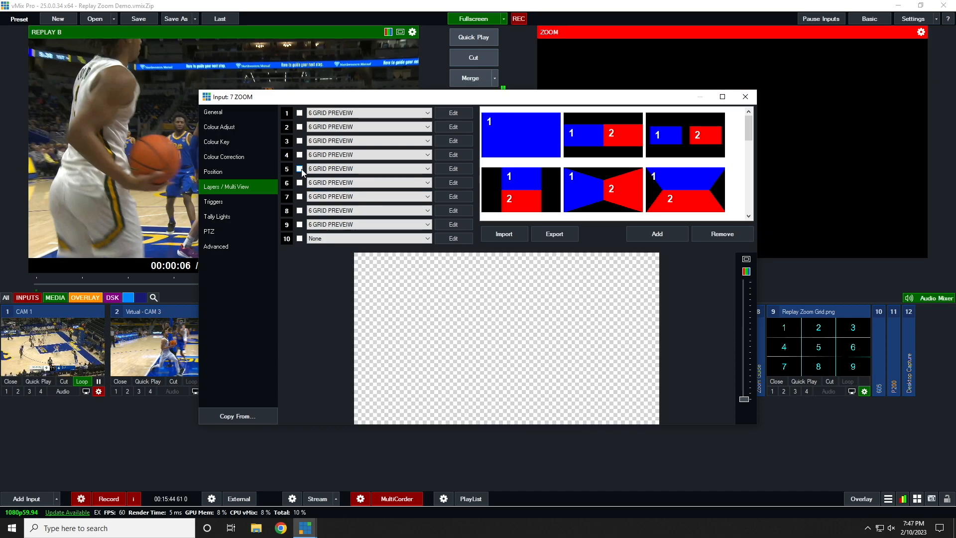
{"action": "left_click", "coordinate": [299, 113]}
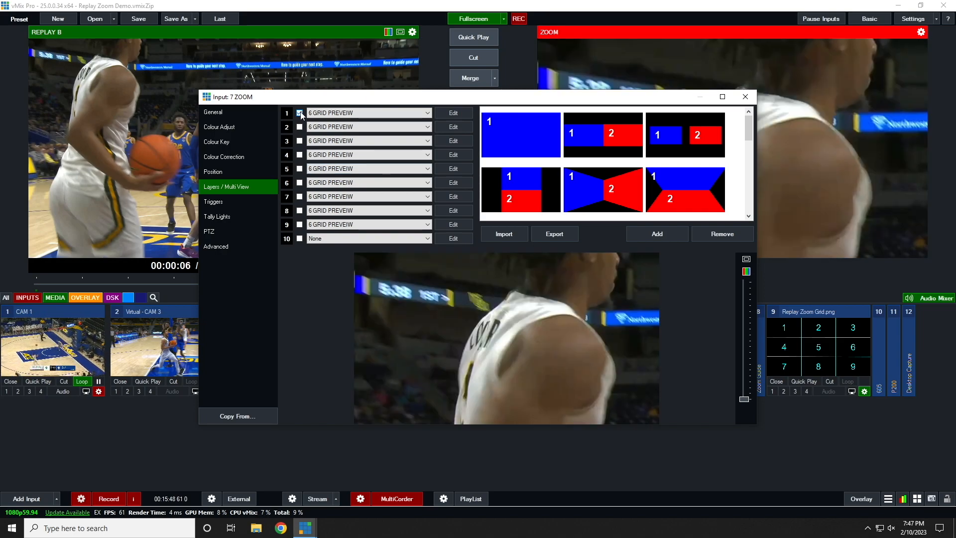
{"action": "left_click", "coordinate": [300, 113]}
{"action": "left_click", "coordinate": [299, 127]}
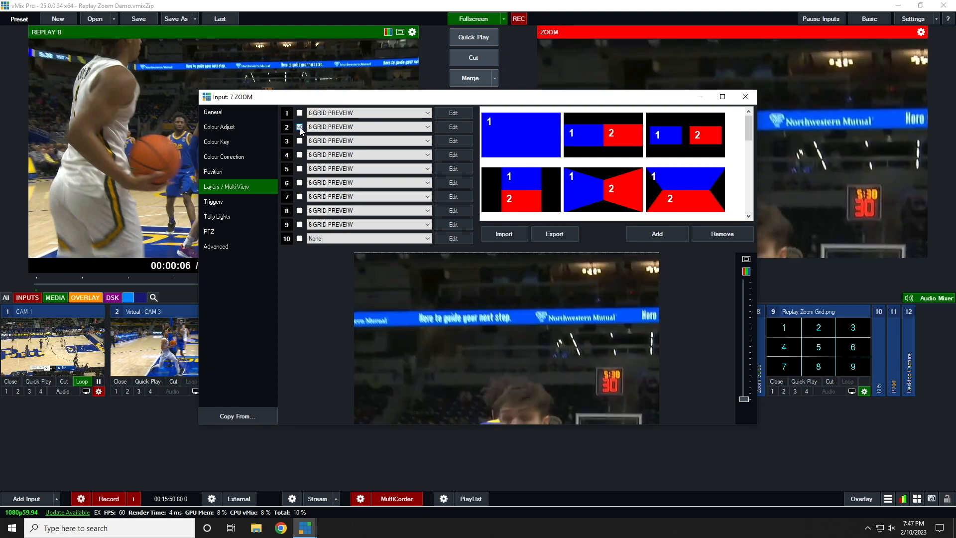
{"action": "left_click", "coordinate": [300, 129]}
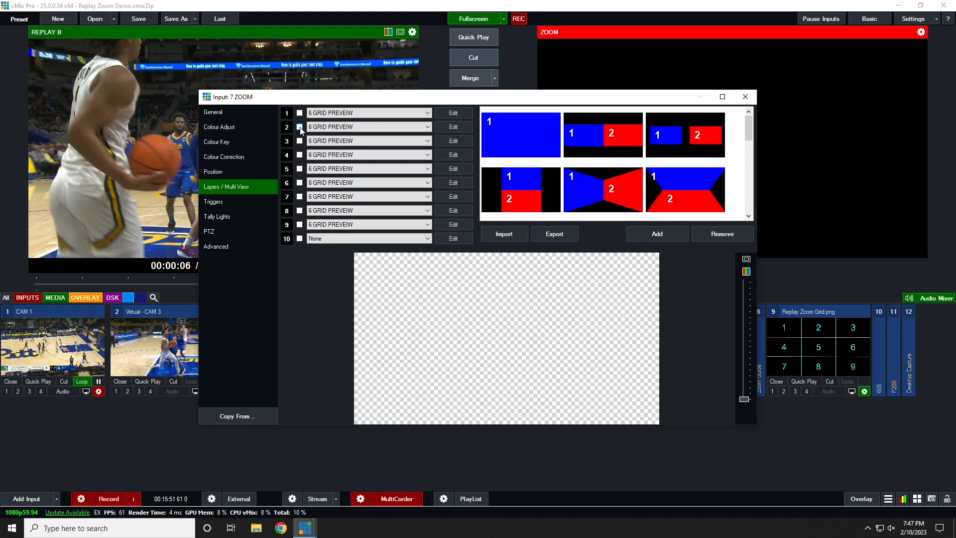
{"action": "left_click", "coordinate": [300, 169]}
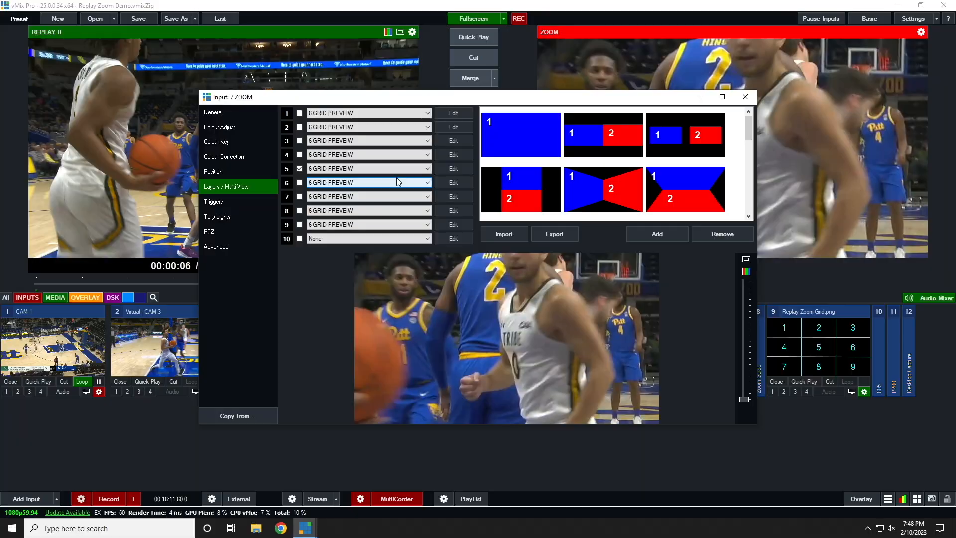
Step: Review the zoom and pan position values of ZOOM layers 5, 2 and 8, and close the input's settings
{"action": "left_click", "coordinate": [455, 169]}
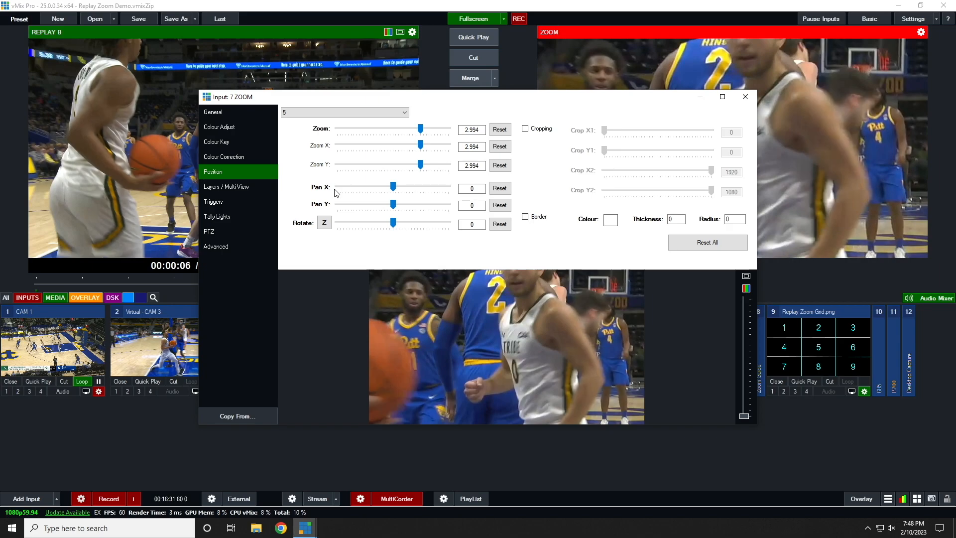
{"action": "left_click", "coordinate": [403, 112]}
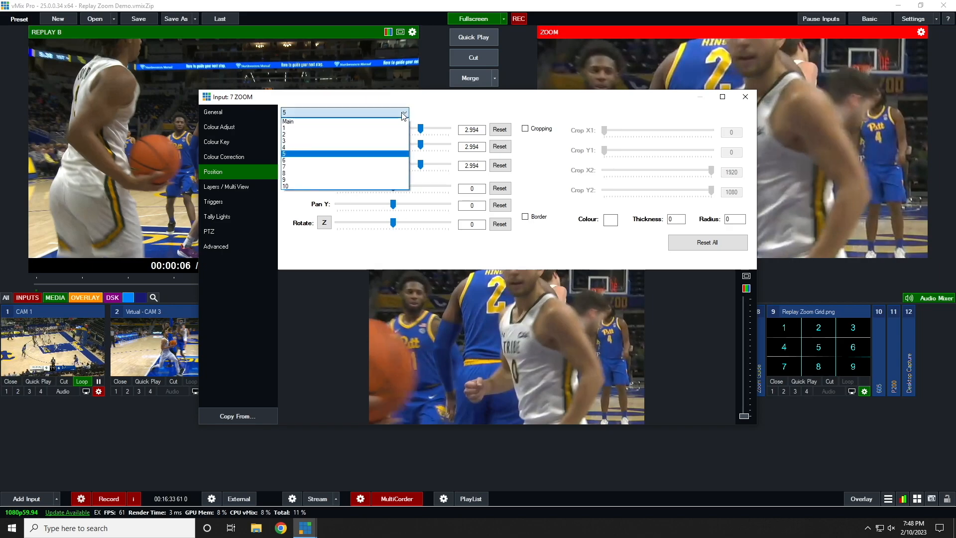
{"action": "left_click", "coordinate": [366, 134]}
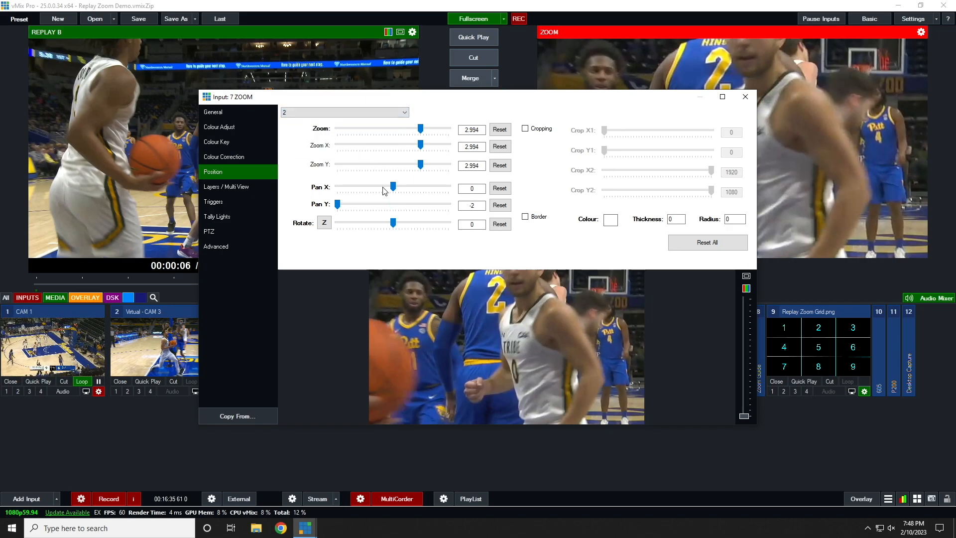
{"action": "left_click", "coordinate": [404, 112]}
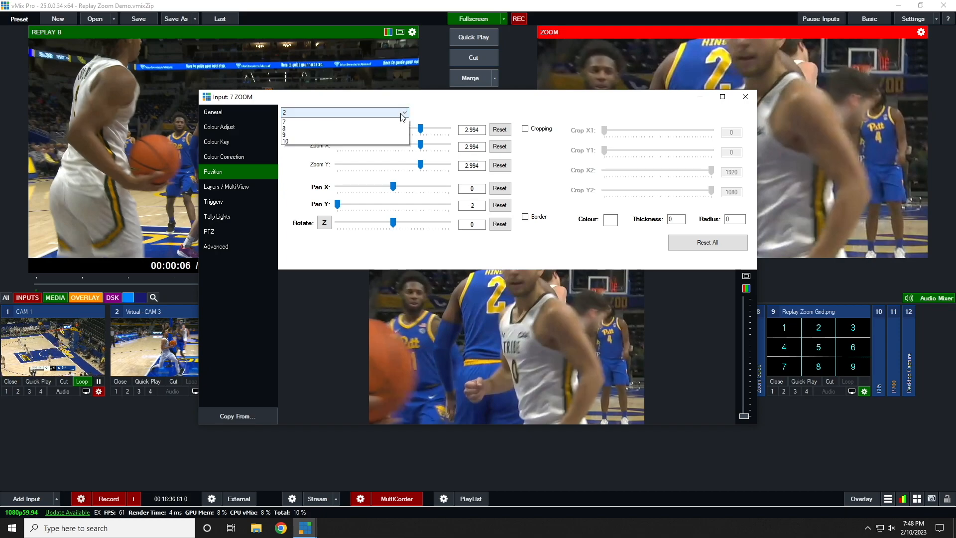
{"action": "left_click", "coordinate": [371, 174]}
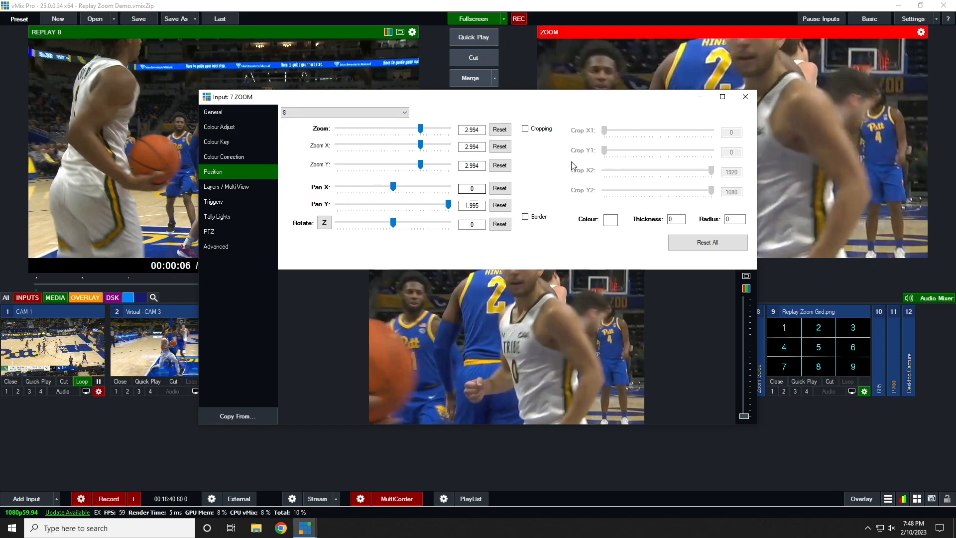
{"action": "left_click", "coordinate": [220, 187]}
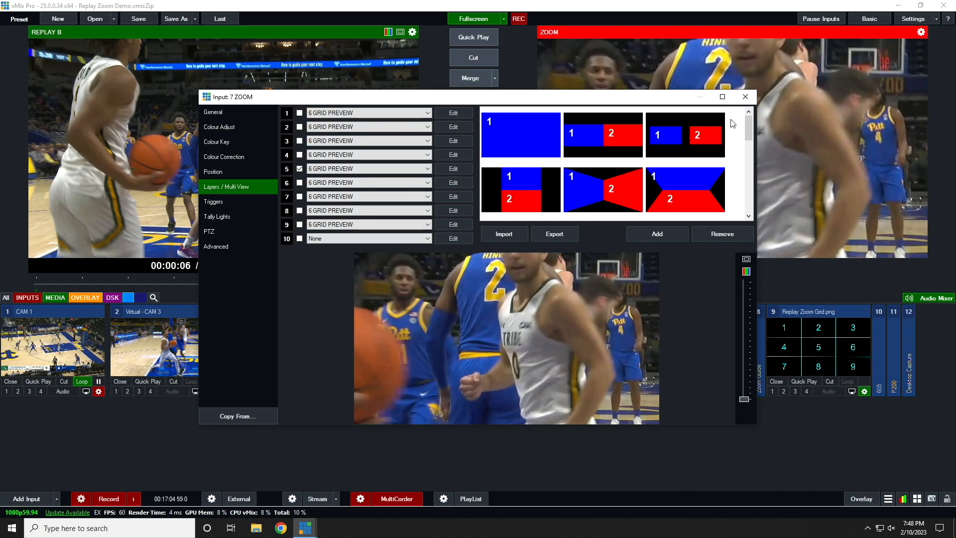
{"action": "left_click", "coordinate": [742, 98]}
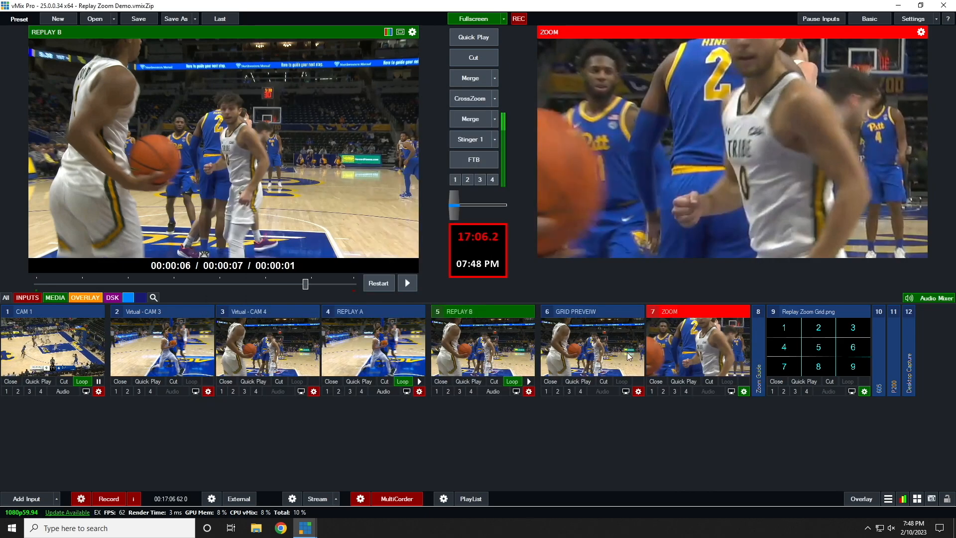
Step: Switch on the Replay Zoom Grid.png layer in the GRID PREVEIW input, compare it with the program output, and switch it off again
{"action": "left_click", "coordinate": [638, 392]}
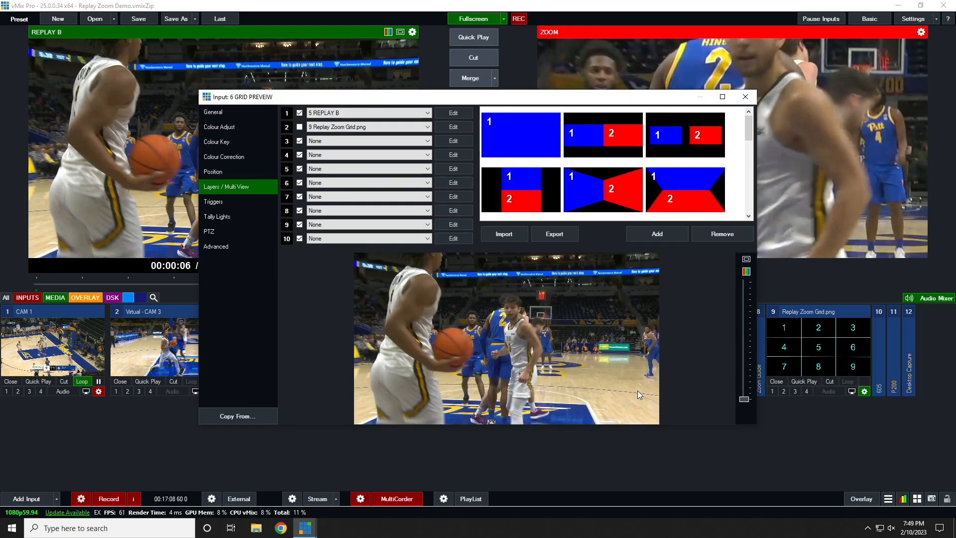
{"action": "left_click", "coordinate": [299, 127]}
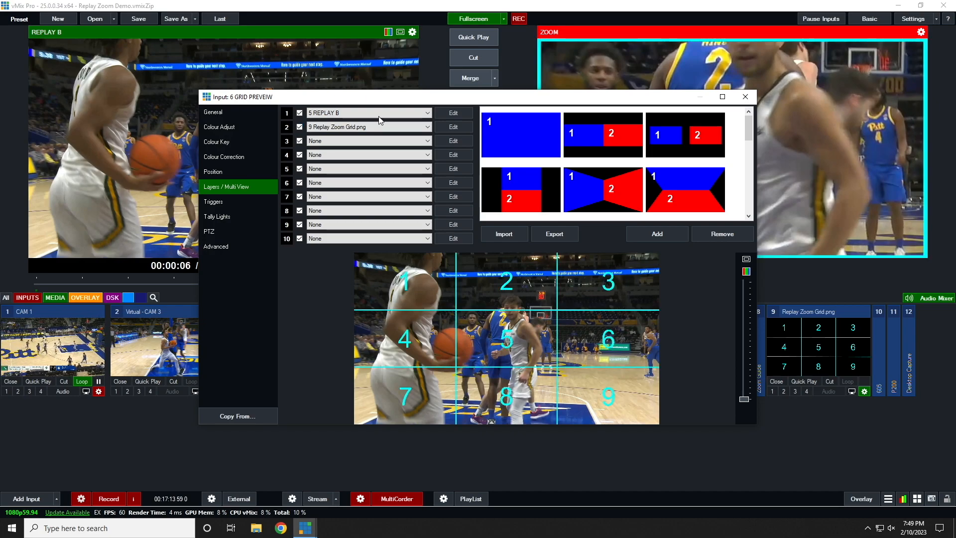
{"action": "left_click_drag", "start_coordinate": [557, 101], "coordinate": [545, 304]}
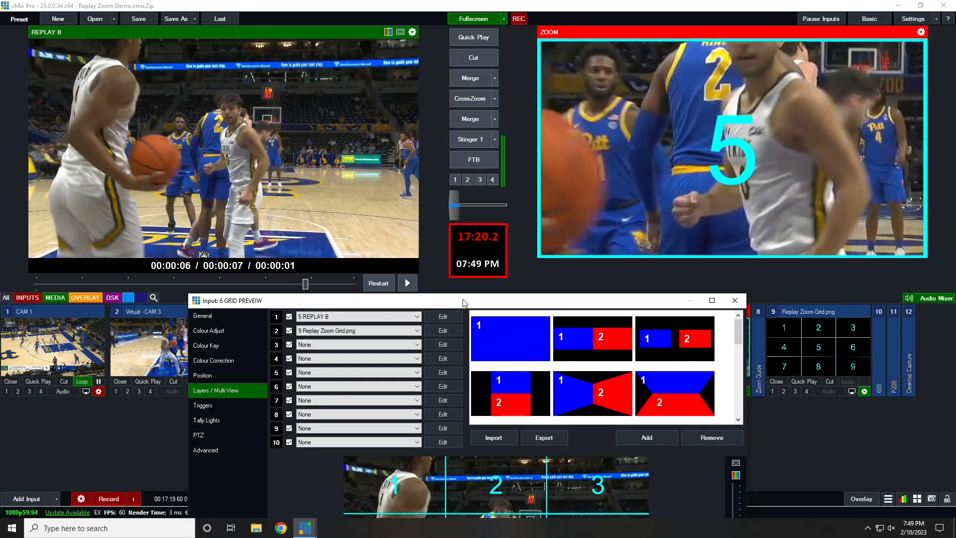
{"action": "left_click_drag", "start_coordinate": [468, 353], "coordinate": [496, 111]}
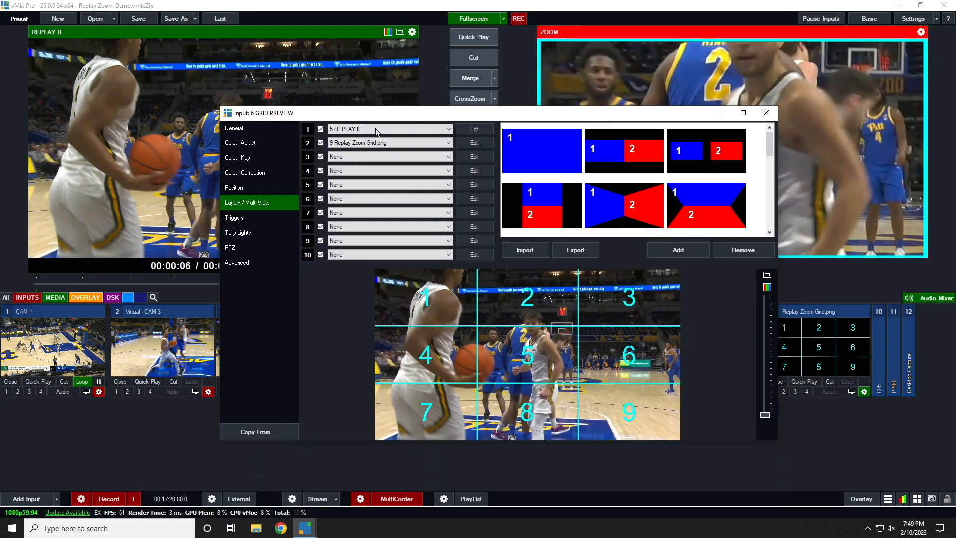
{"action": "left_click", "coordinate": [320, 143]}
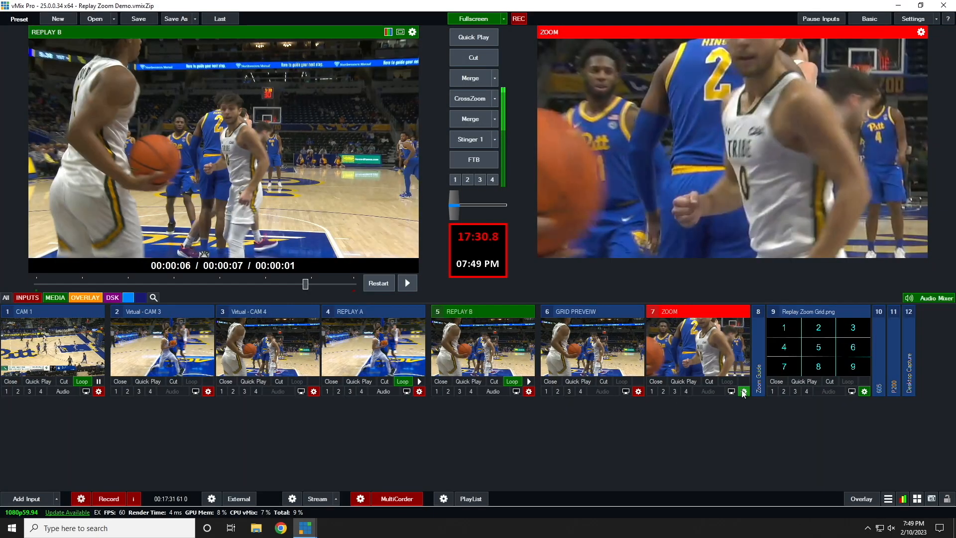
Step: Review the ZOOM input's OnTransitionIn and OnTransitionOut triggers, and close its settings
{"action": "left_click", "coordinate": [743, 391]}
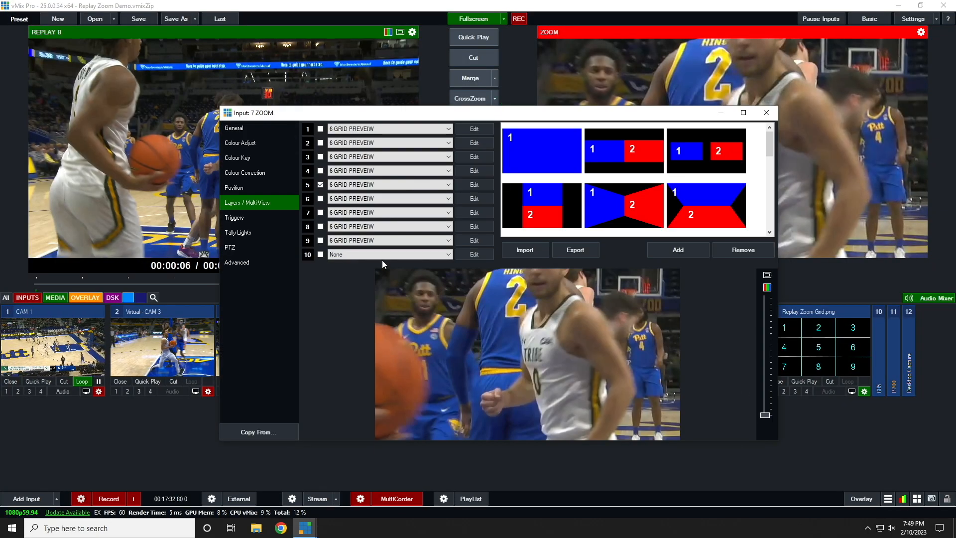
{"action": "left_click", "coordinate": [242, 218]}
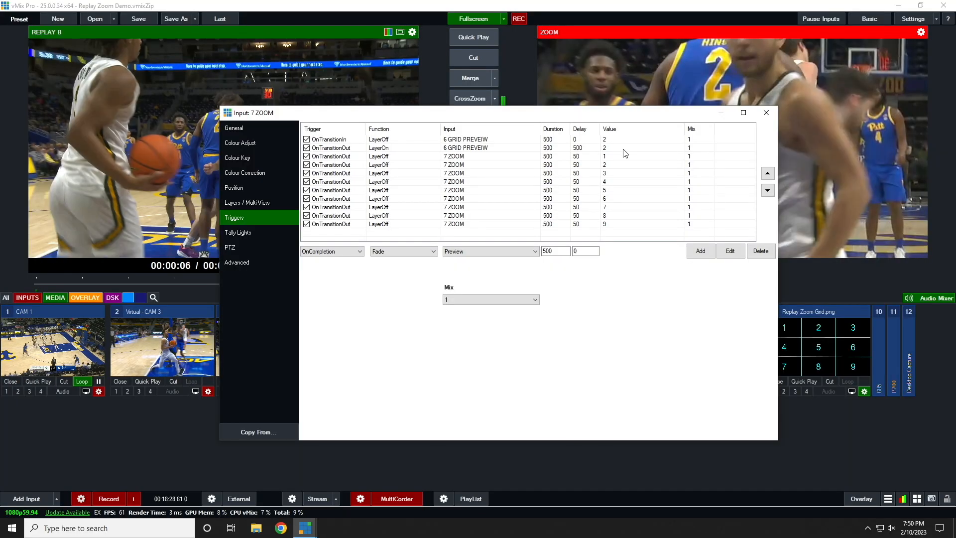
{"action": "left_click", "coordinate": [766, 113]}
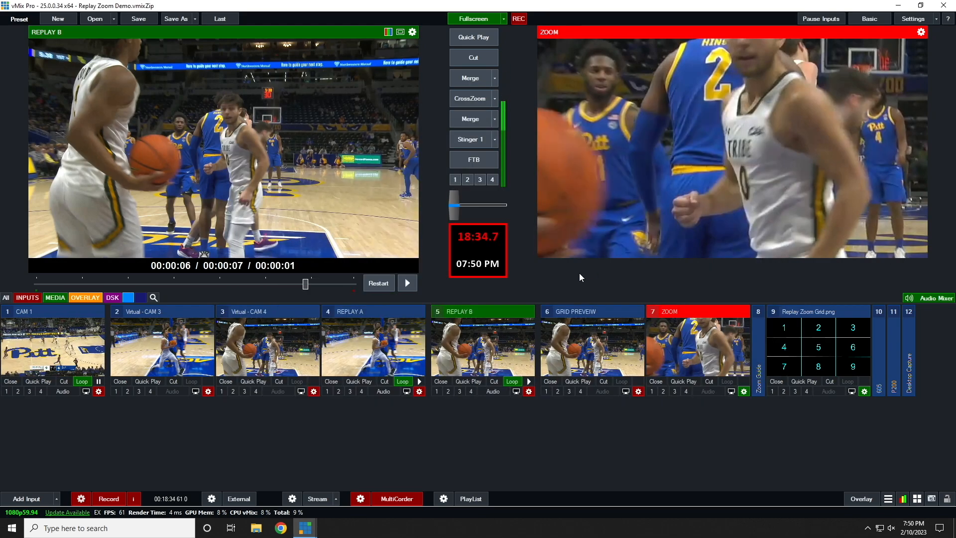
Step: Return the program output to CAM 1, load CAM 1 in preview, and start playback of the replay inputs
{"action": "key", "text": "space"}
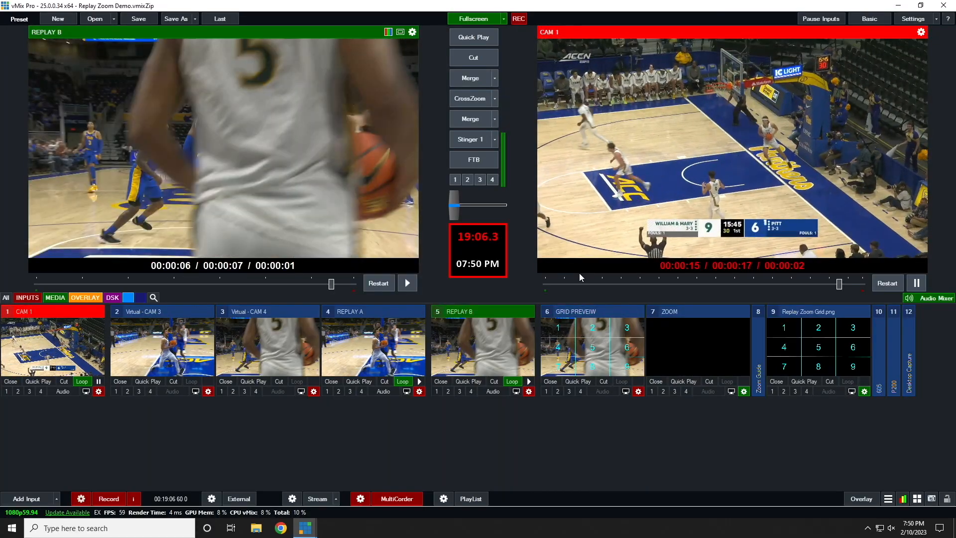
{"action": "key", "text": "1"}
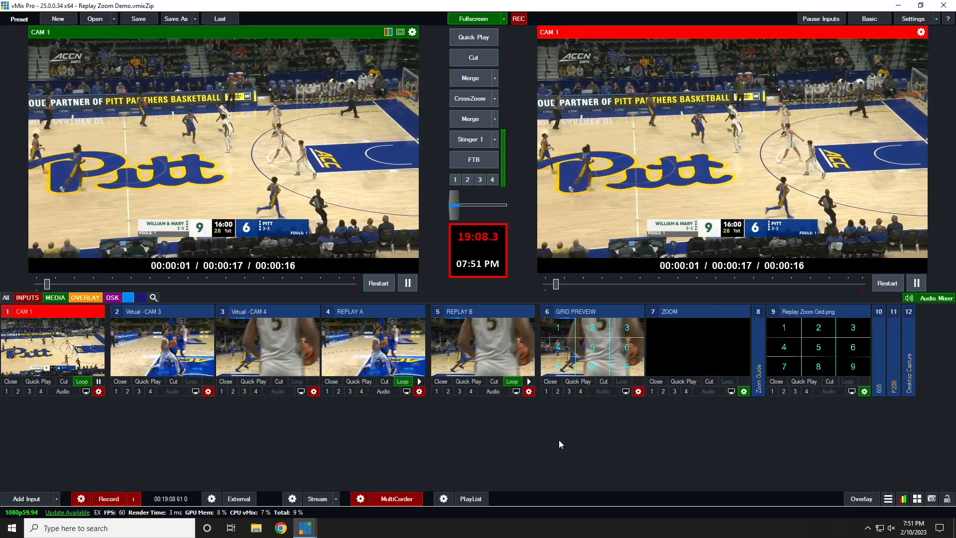
{"action": "left_click", "coordinate": [419, 382]}
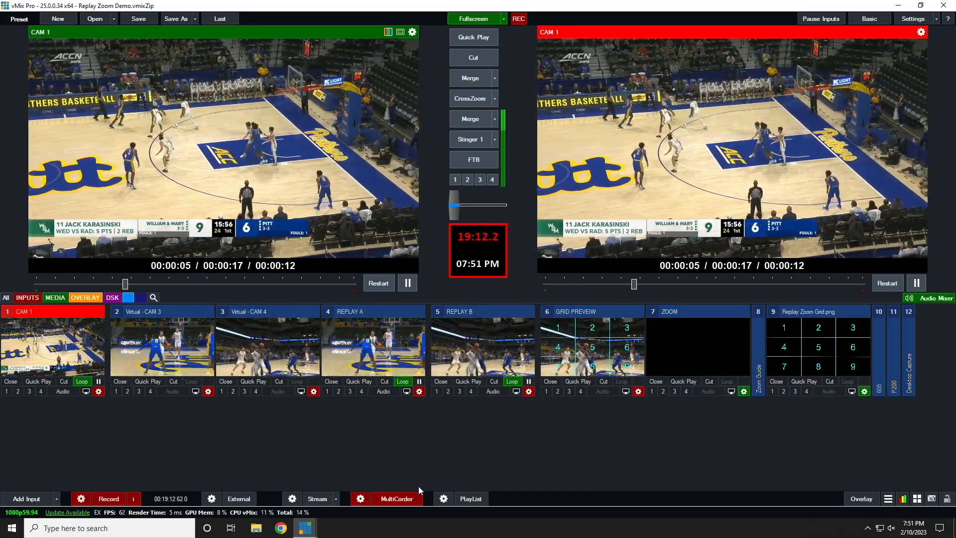
Step: Take REPLAY B live with the grid in preview, pause the replay, and zoom into grid section 5
{"action": "key", "text": "5"}
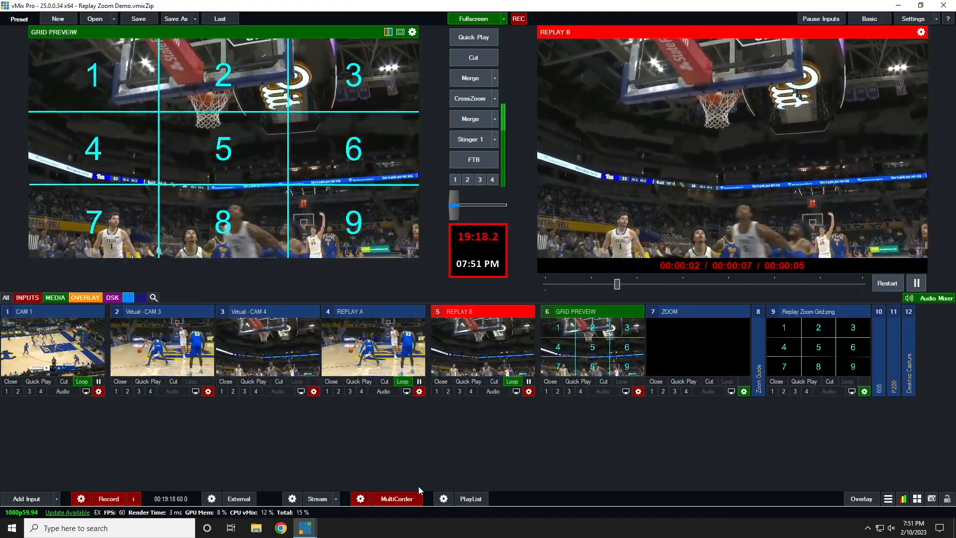
{"action": "key", "text": "space"}
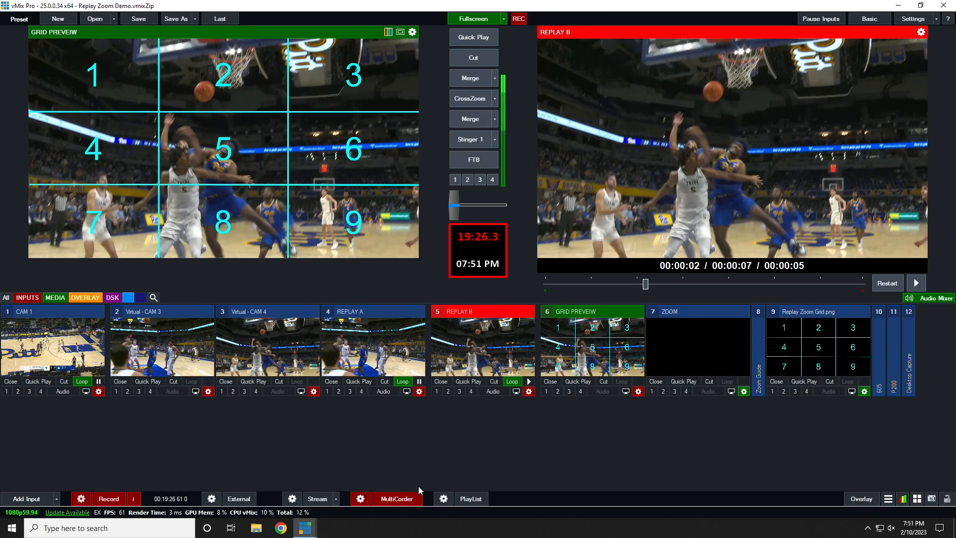
{"action": "key", "text": "5"}
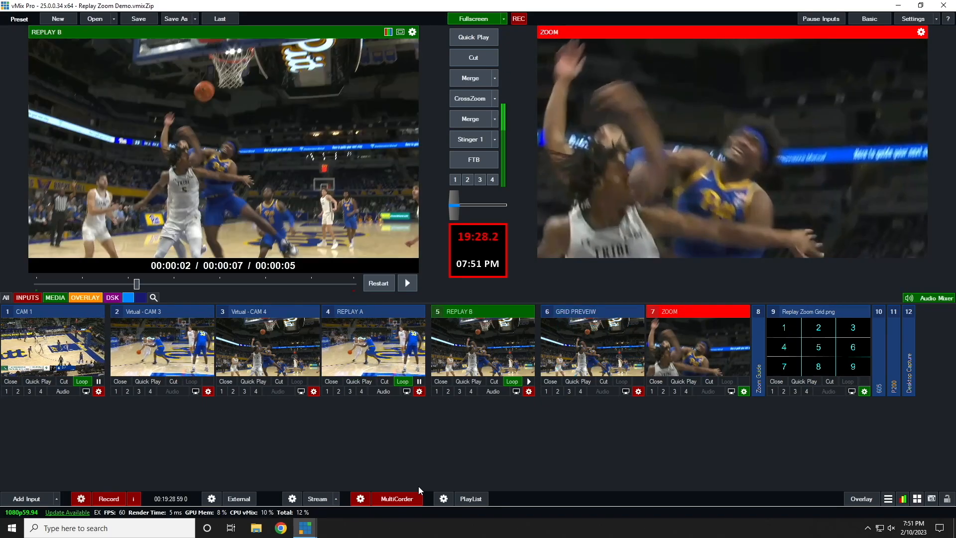
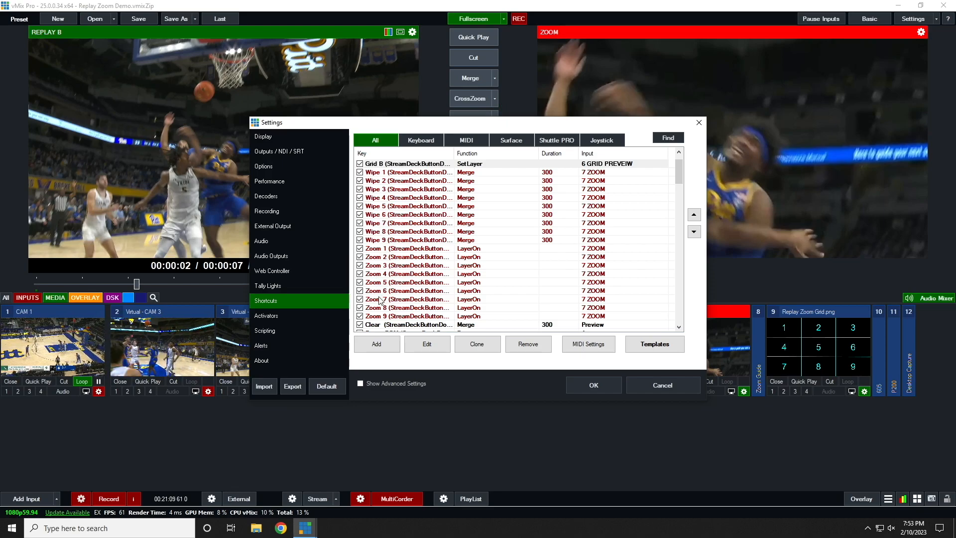
Step: Open the Wipe 1 shortcut's settings to examine its Merge transition to the ZOOM input
{"action": "left_click", "coordinate": [381, 174]}
{"action": "left_click", "coordinate": [377, 250]}
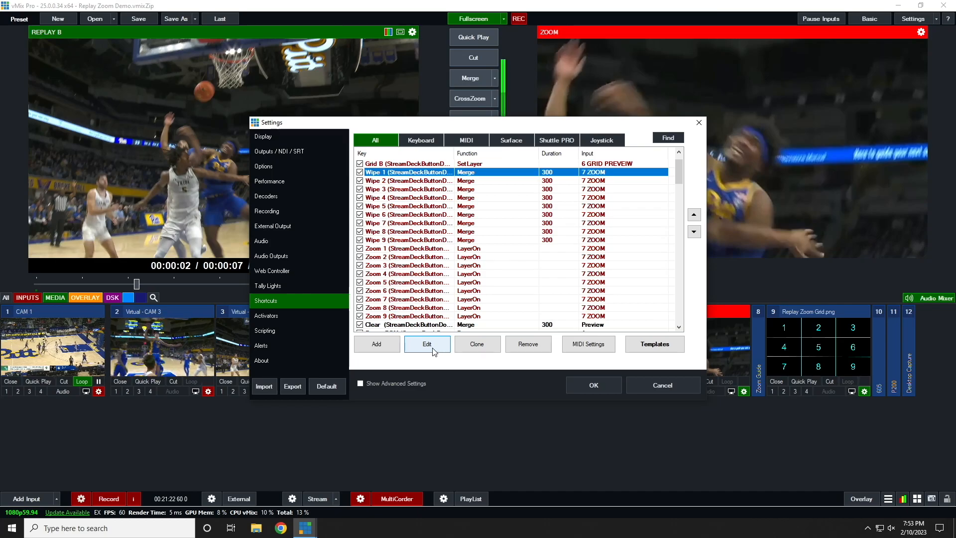
{"action": "left_click", "coordinate": [428, 344]}
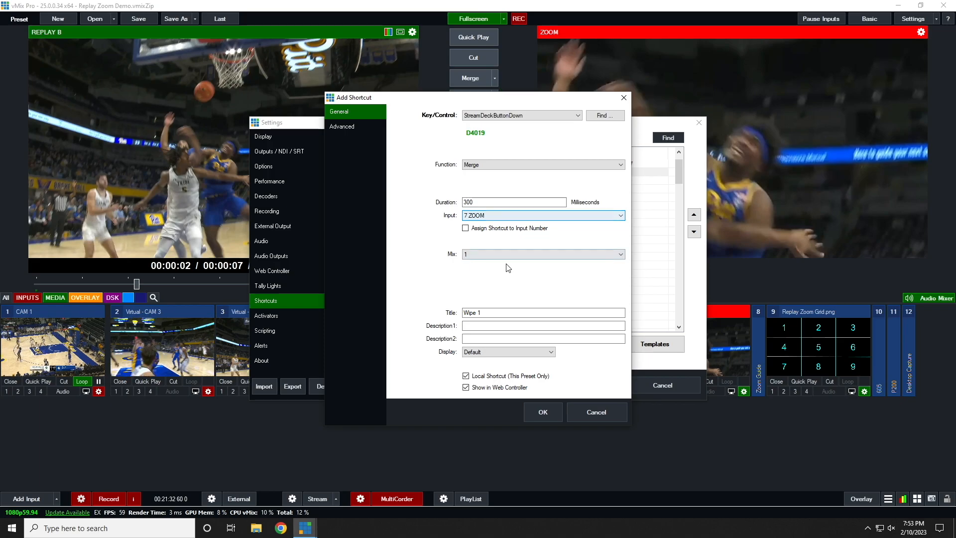
Step: Close the Wipe 1 shortcut's settings, and review the Zoom 1 shortcut's LayerOn function, ZOOM input and layer index
{"action": "left_click", "coordinate": [619, 100]}
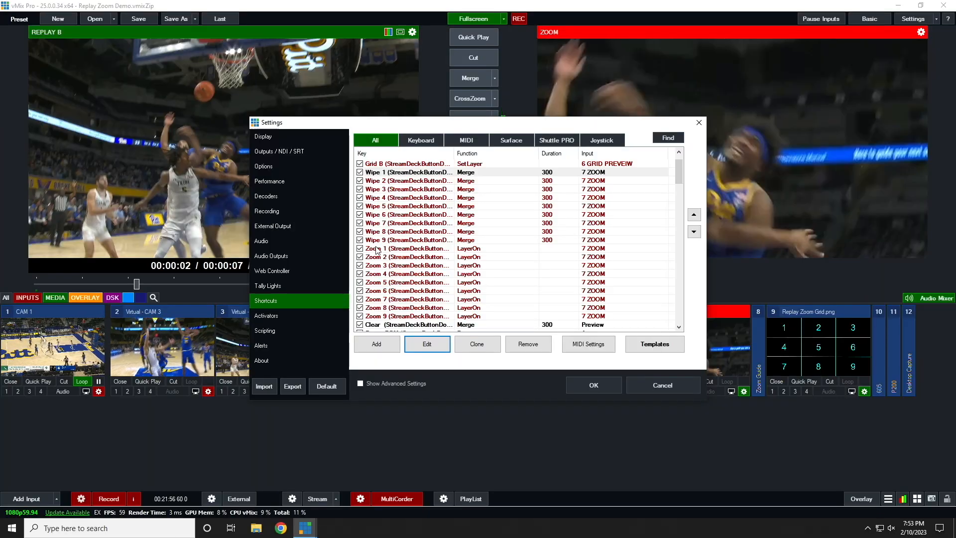
{"action": "left_click", "coordinate": [377, 249]}
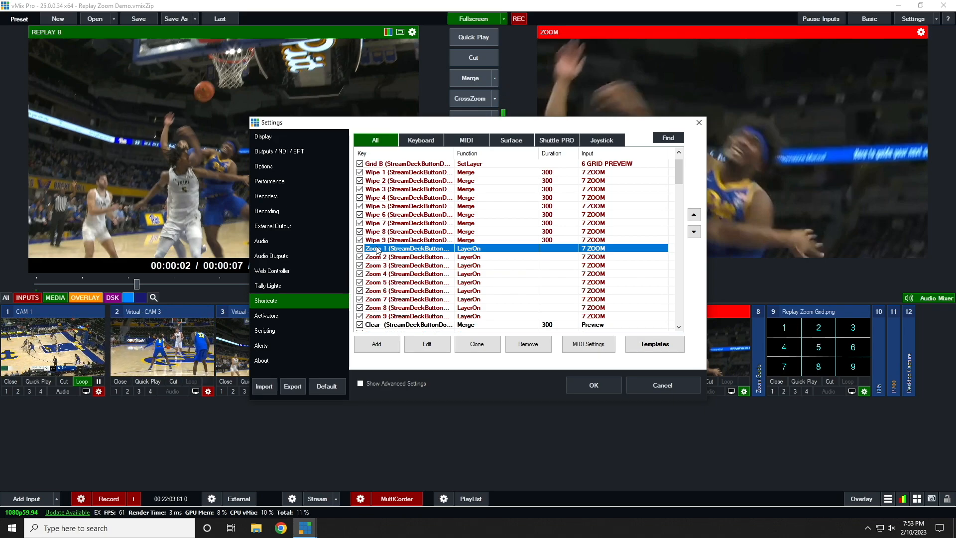
{"action": "left_click", "coordinate": [423, 344]}
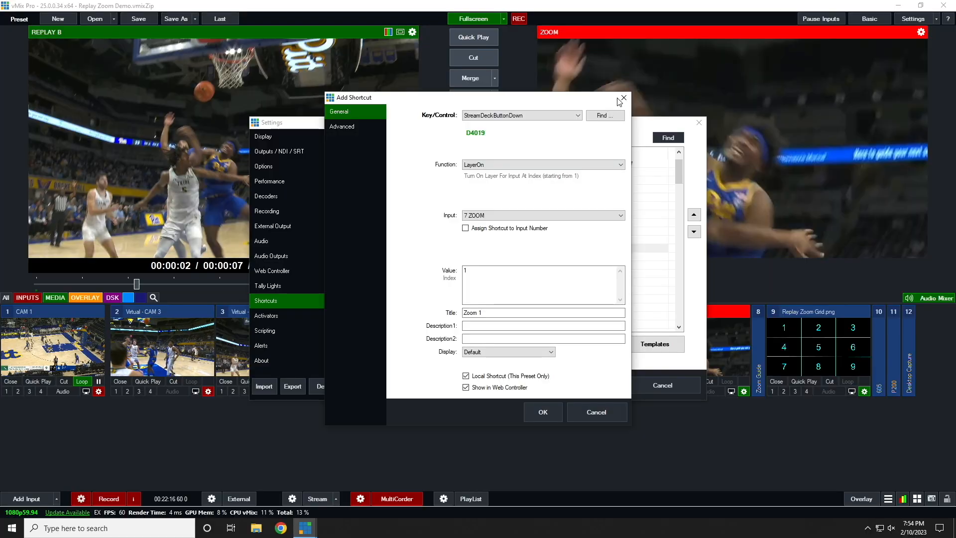
{"action": "left_click", "coordinate": [621, 99]}
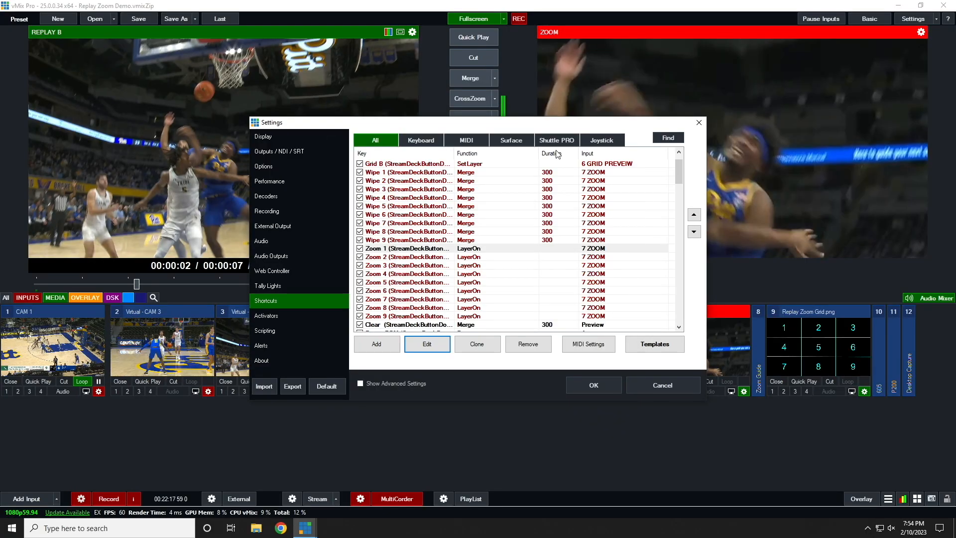
Step: Review the Zoom 5 shortcut's LayerOn function and layer index for the ZOOM input, and close its settings
{"action": "left_click", "coordinate": [385, 282]}
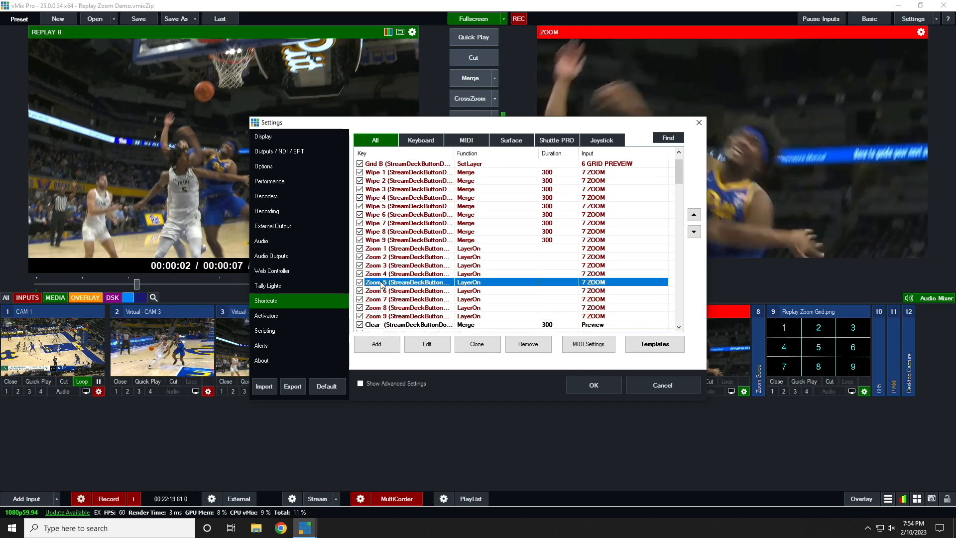
{"action": "left_click", "coordinate": [427, 344]}
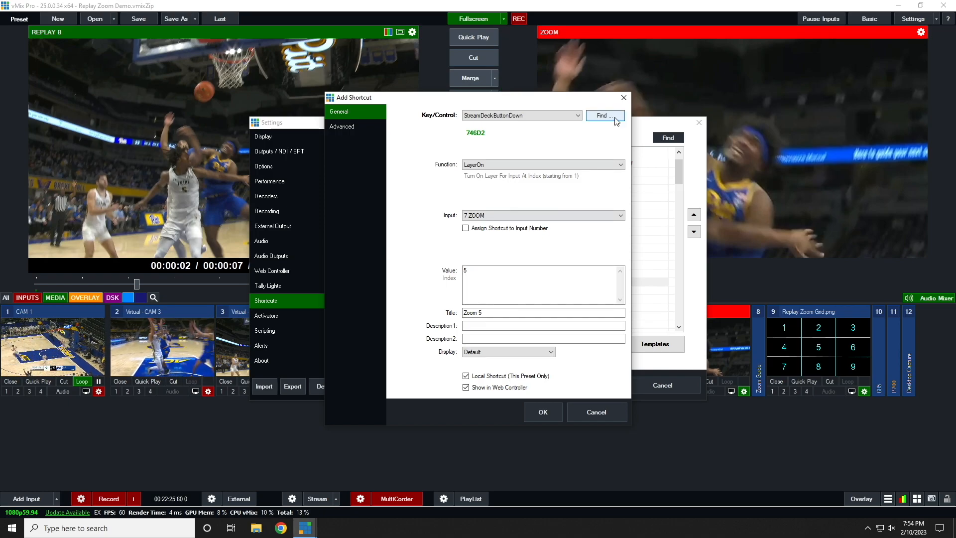
{"action": "left_click", "coordinate": [623, 97]}
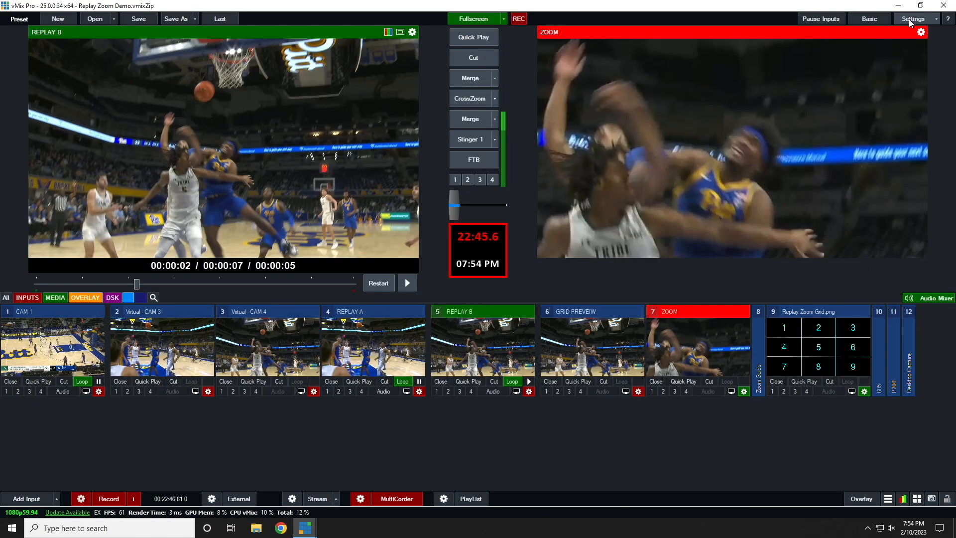
Step: Reopen the shortcuts list and open the Clear shortcut's settings to examine its Merge transition to Preview
{"action": "left_click", "coordinate": [911, 20]}
{"action": "left_click", "coordinate": [271, 300]}
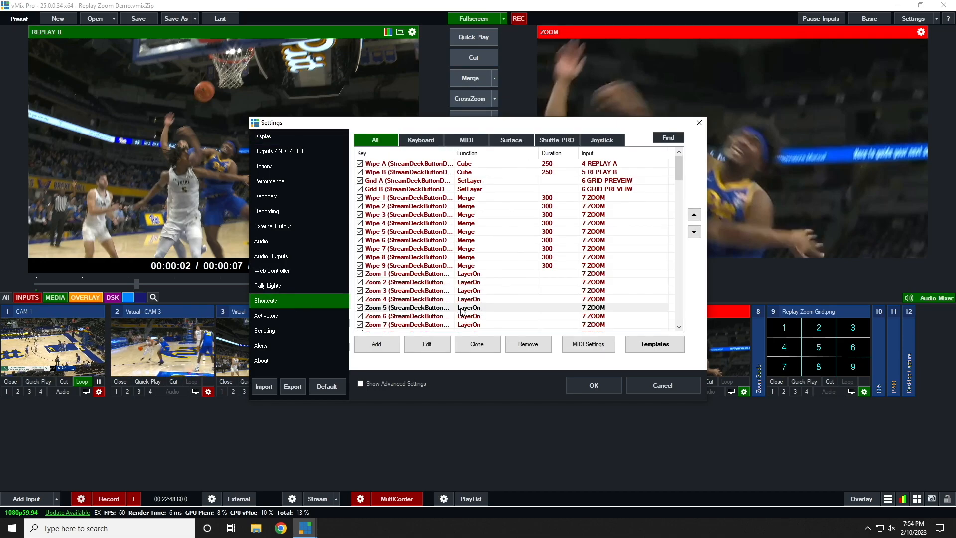
{"action": "scroll", "coordinate": [463, 313], "scroll_direction": "down", "scroll_amount": 3}
{"action": "left_click", "coordinate": [382, 275]}
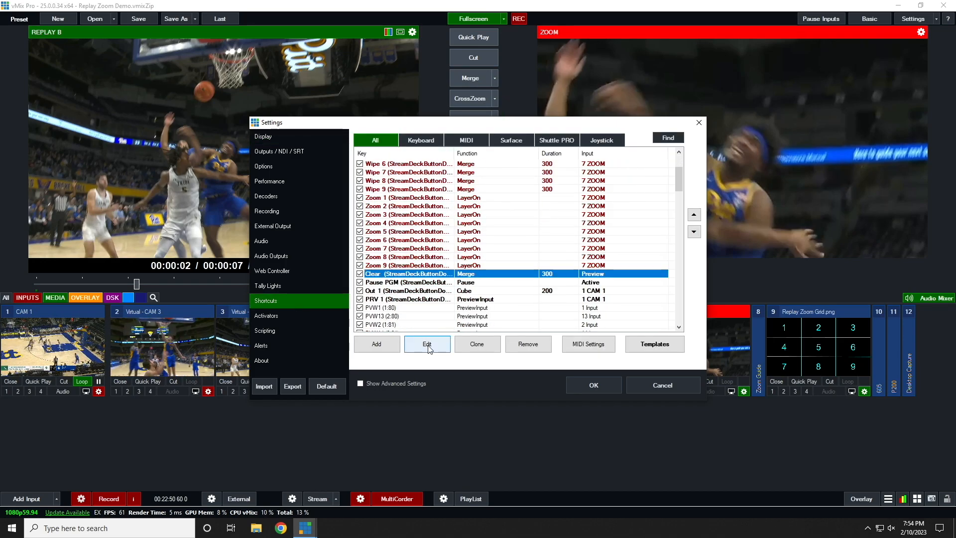
{"action": "left_click", "coordinate": [427, 344]}
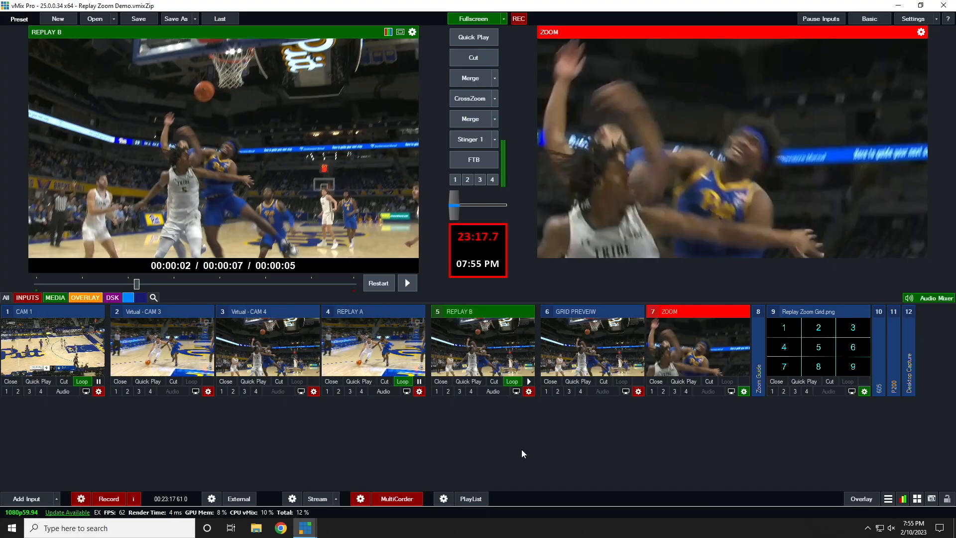
Step: Clear the zoom, resume replay playback, and return both program and preview to CAM 1
{"action": "key", "text": "space"}
{"action": "key", "text": "space"}
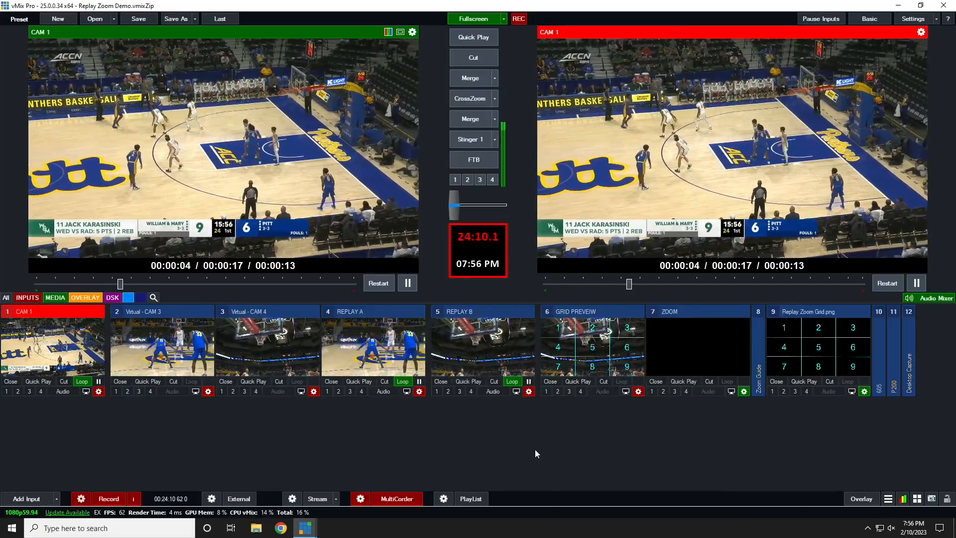
Step: Take REPLAY A live with the grid in preview, zoom the paused replay into grid section 8, and return the program to CAM 1
{"action": "key", "text": "4"}
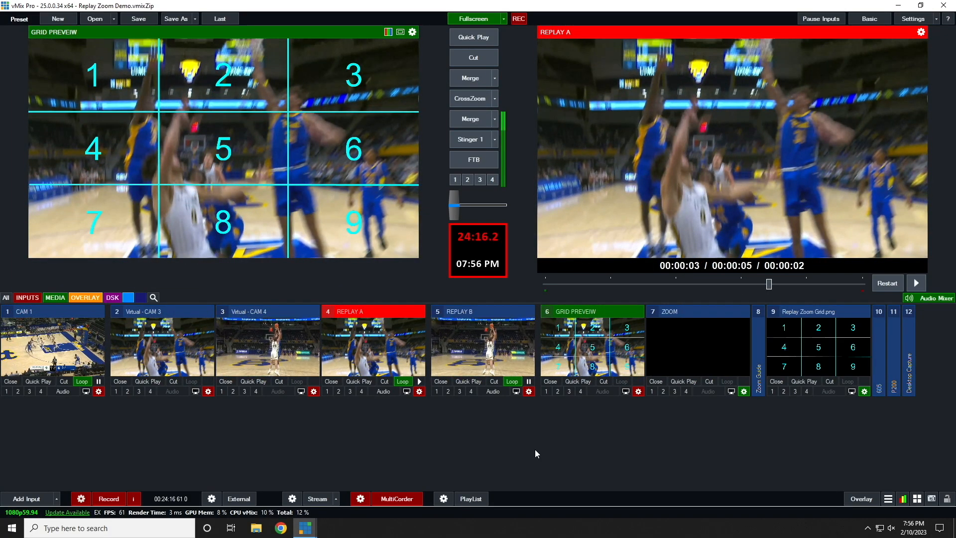
{"action": "key", "text": "8"}
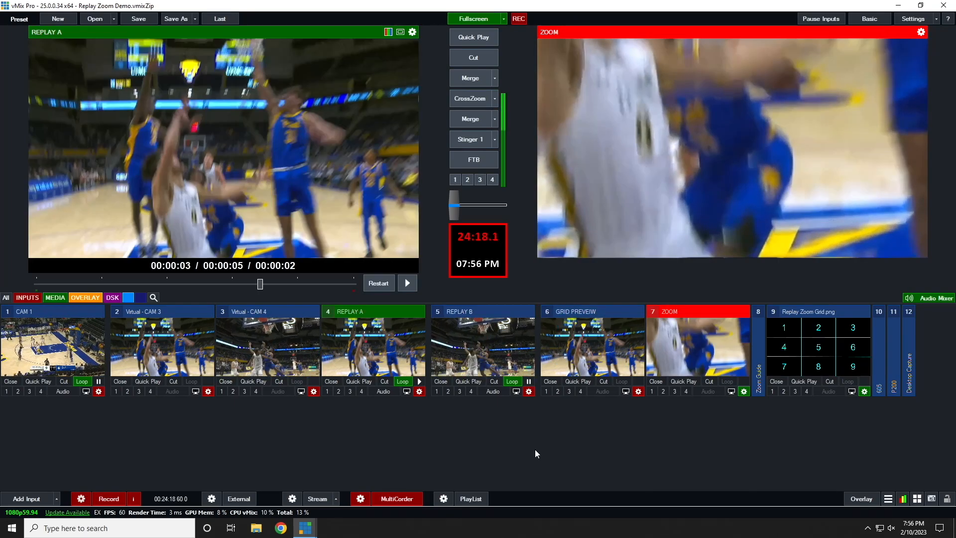
{"action": "key", "text": "0"}
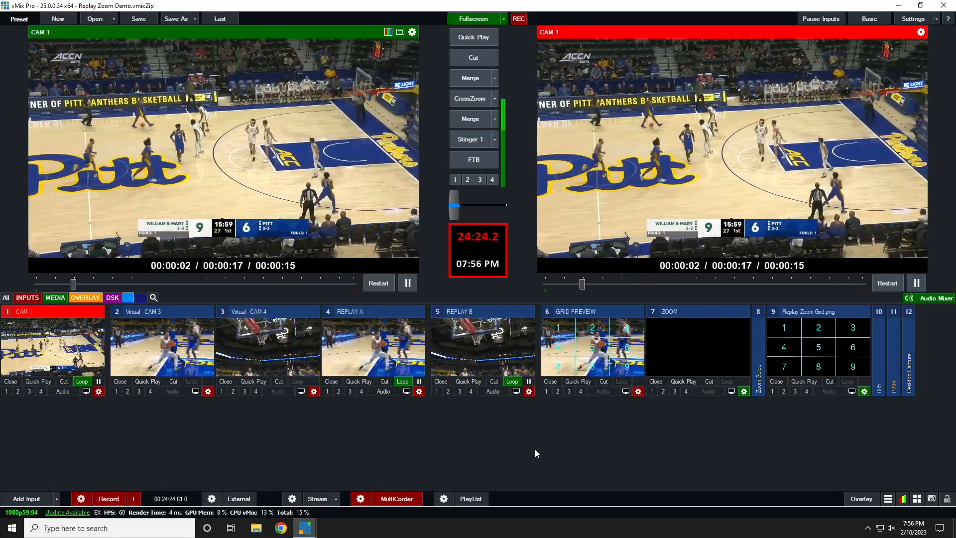
Step: Take REPLAY B live with the grid in preview, pause the replay, and zoom into grid section 5
{"action": "key", "text": "b"}
{"action": "key", "text": "space"}
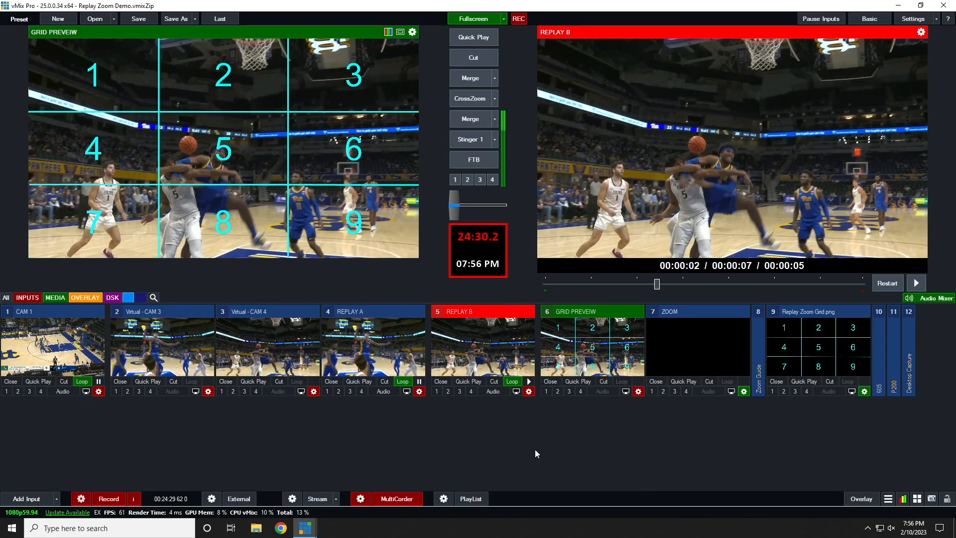
{"action": "key", "text": "5"}
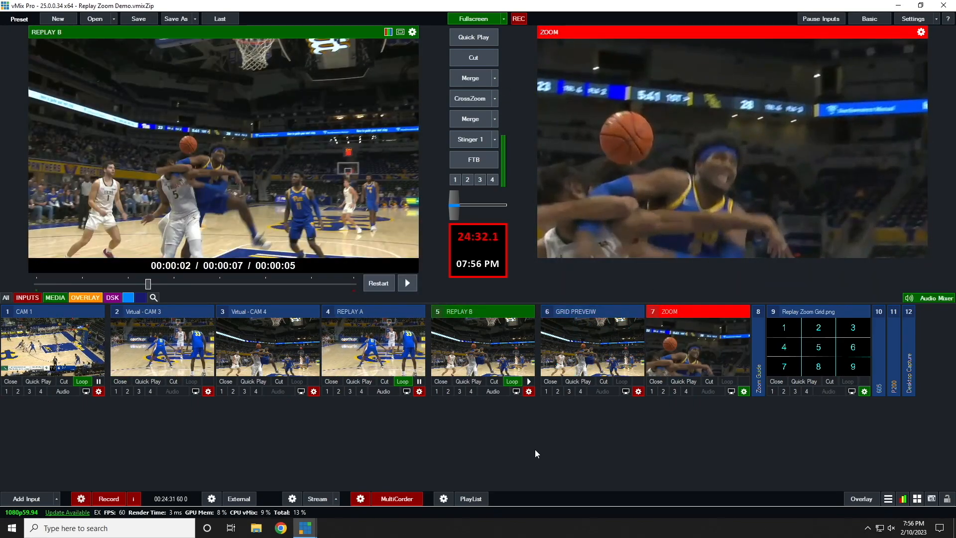
Step: Clear the zoom to resume the full REPLAY B shot, and return program and preview to CAM 1
{"action": "key", "text": "space"}
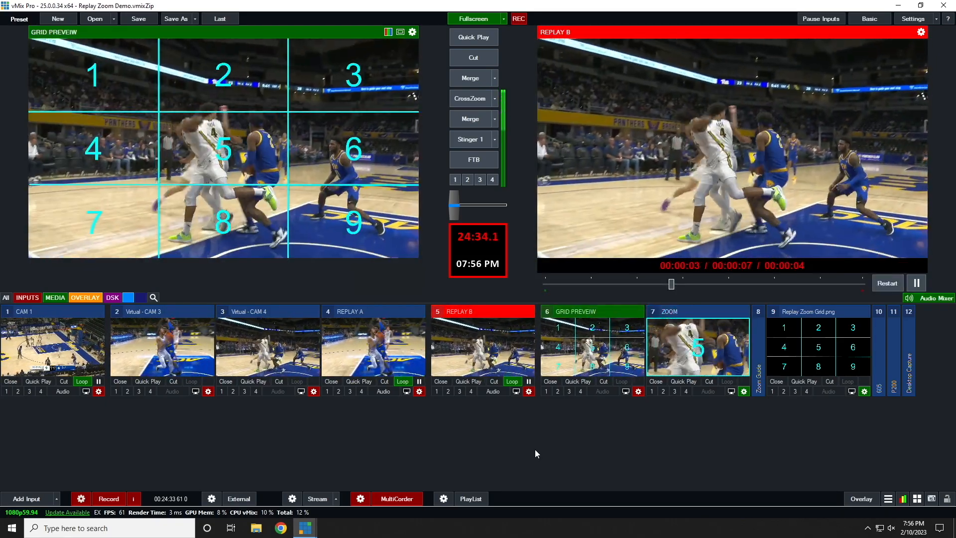
{"action": "key", "text": "1"}
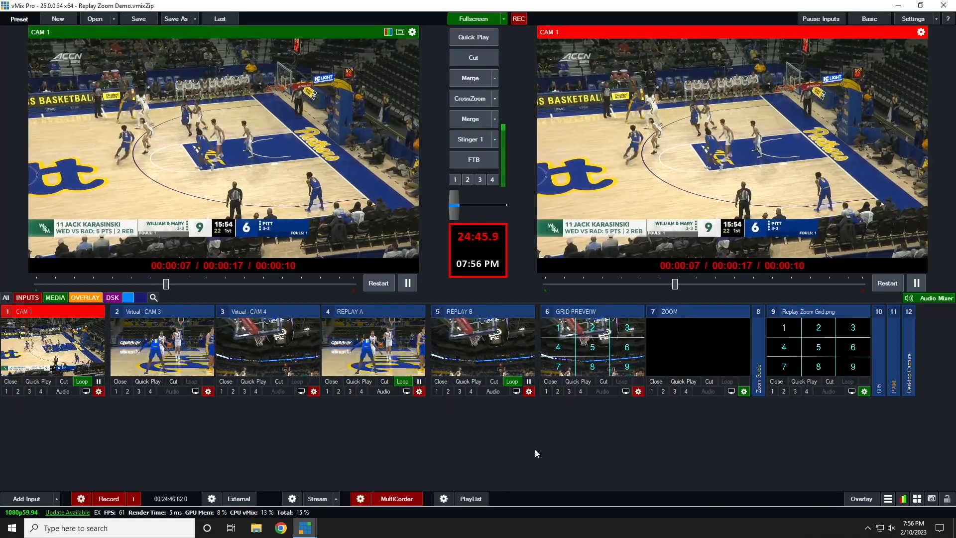
Step: Transition from CAM 1 to REPLAY A, zoom the paused replay into grid section 8, and bring CAM 1 back live
{"action": "key", "text": "4"}
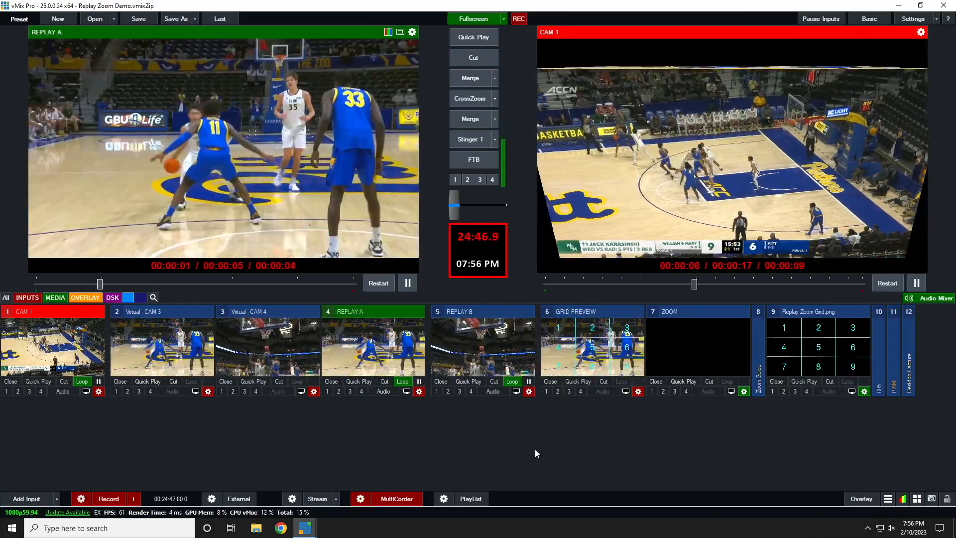
{"action": "key", "text": "Return"}
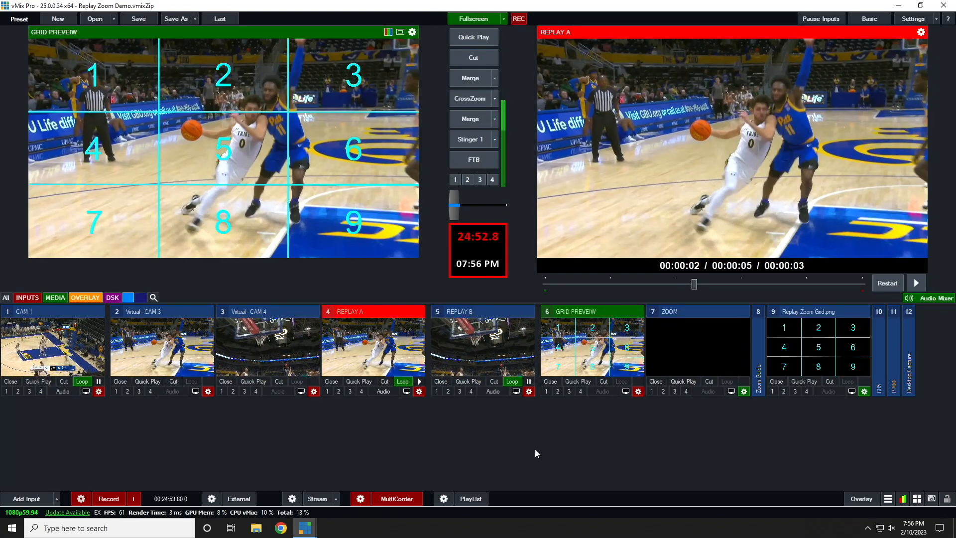
{"action": "key", "text": "8"}
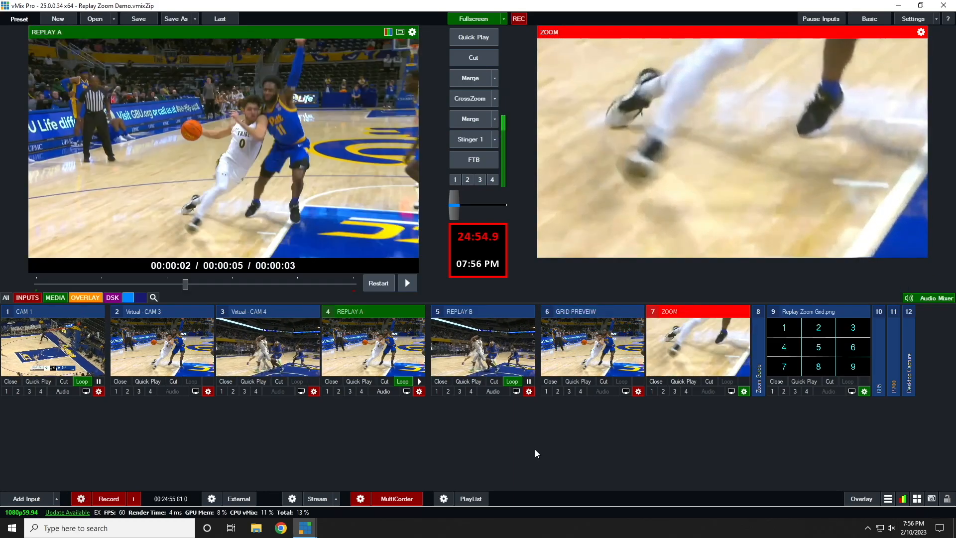
{"action": "key", "text": "0"}
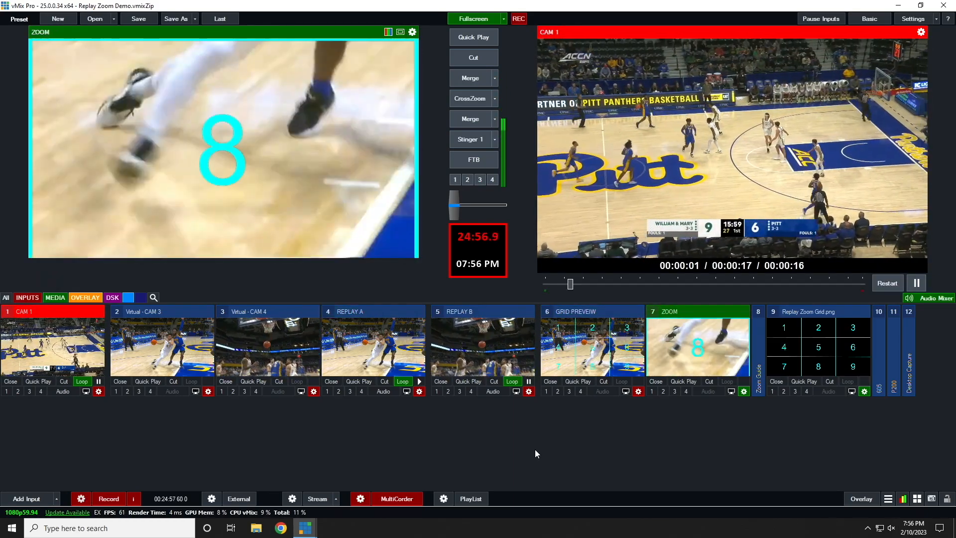